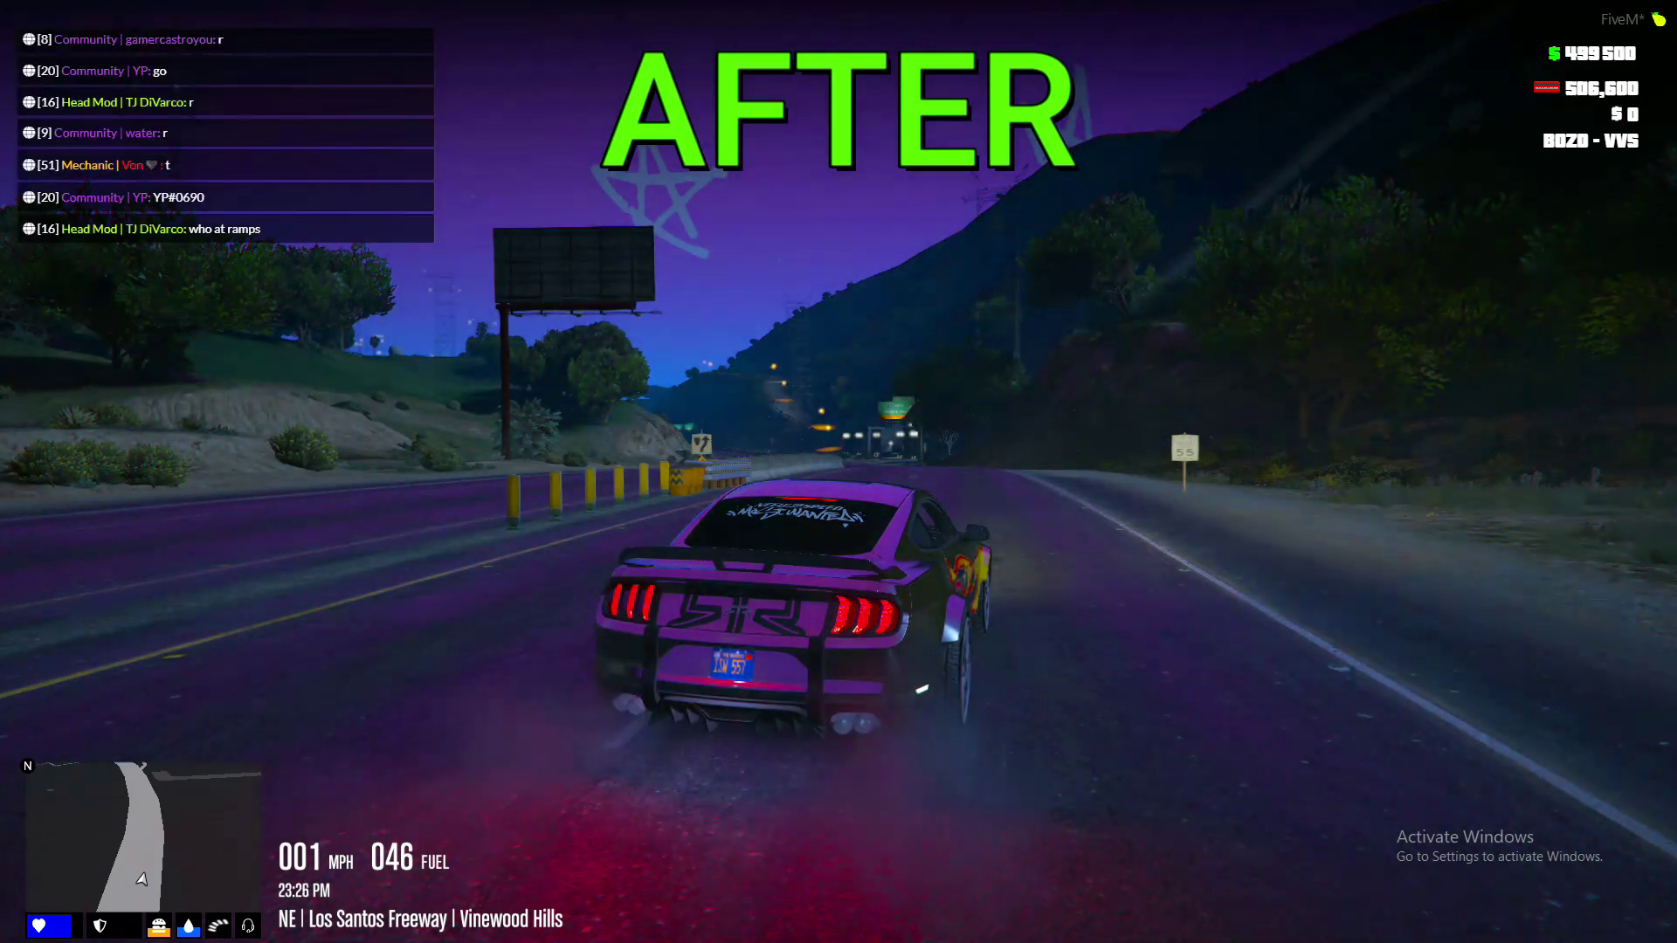
- Drive the Mustang down the Los Santos Freeway at full throttle, past 300 mph
{"action": "key", "text": "w"}
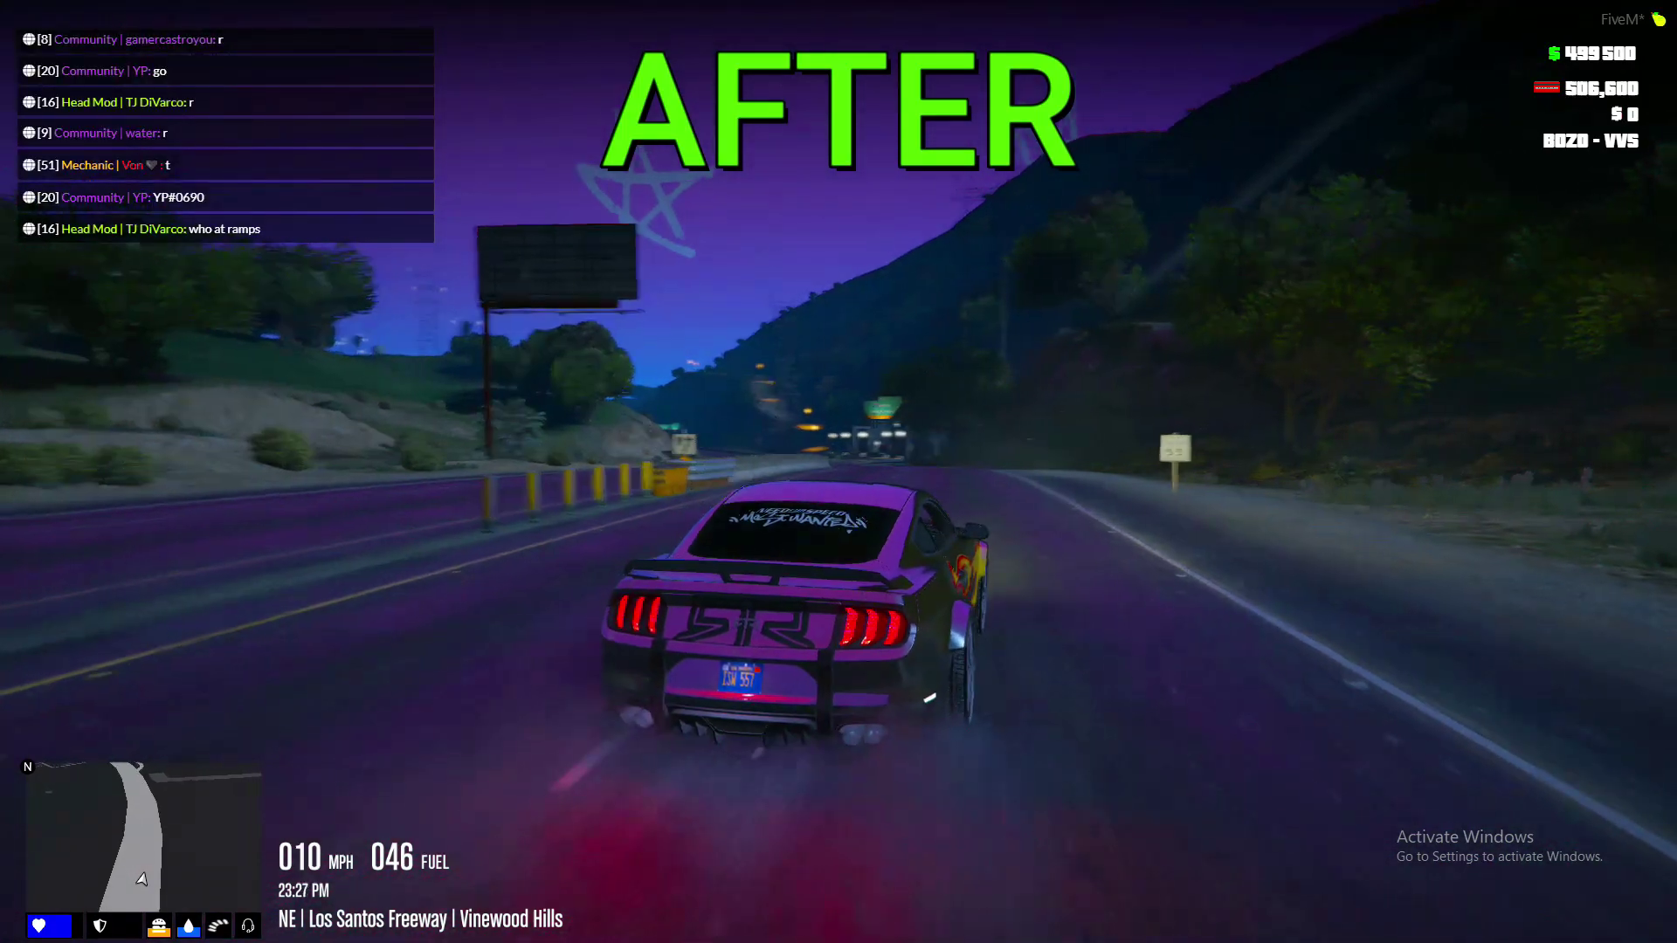
{"action": "key", "text": "w"}
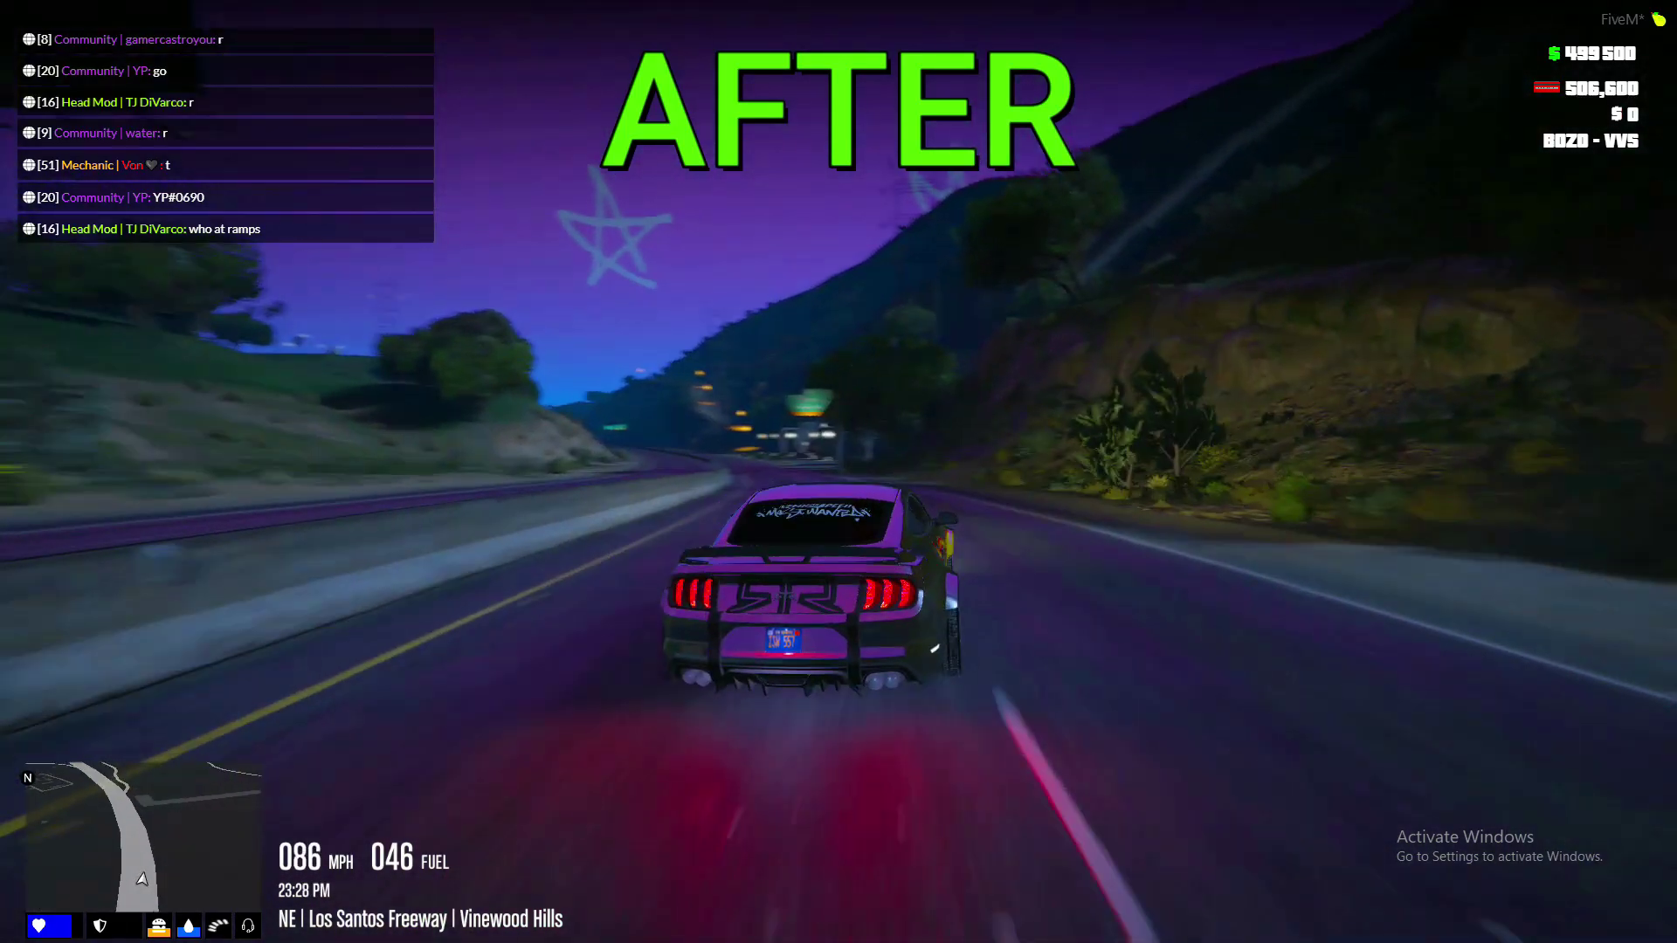
{"action": "key", "text": "w"}
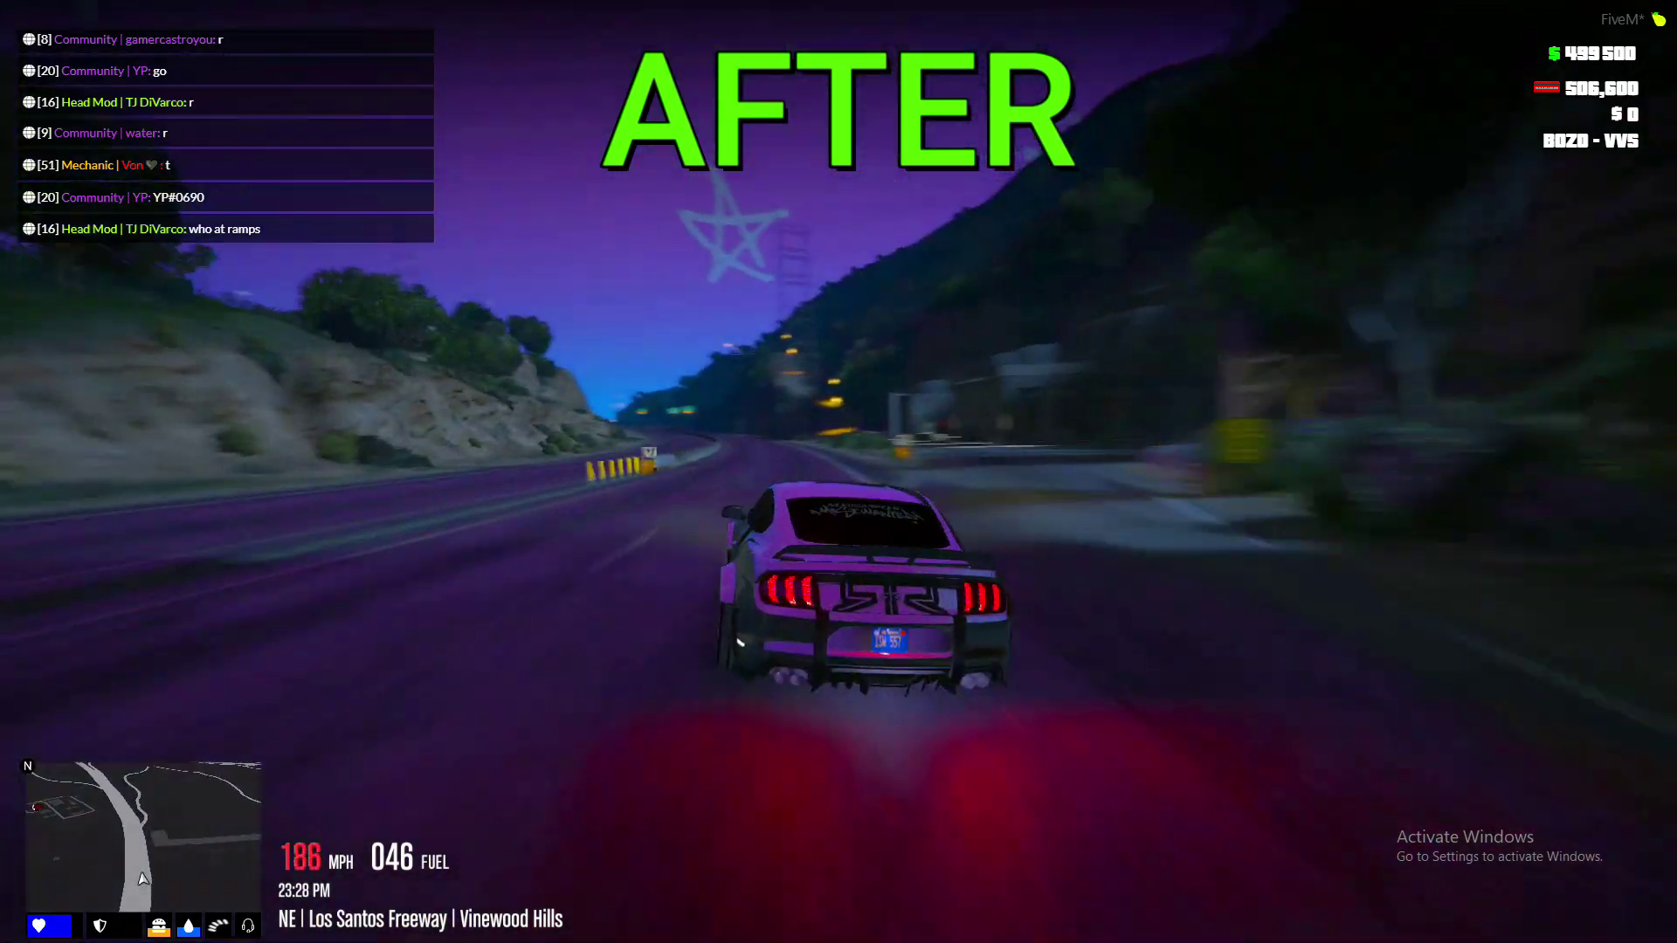
{"action": "key", "text": "w"}
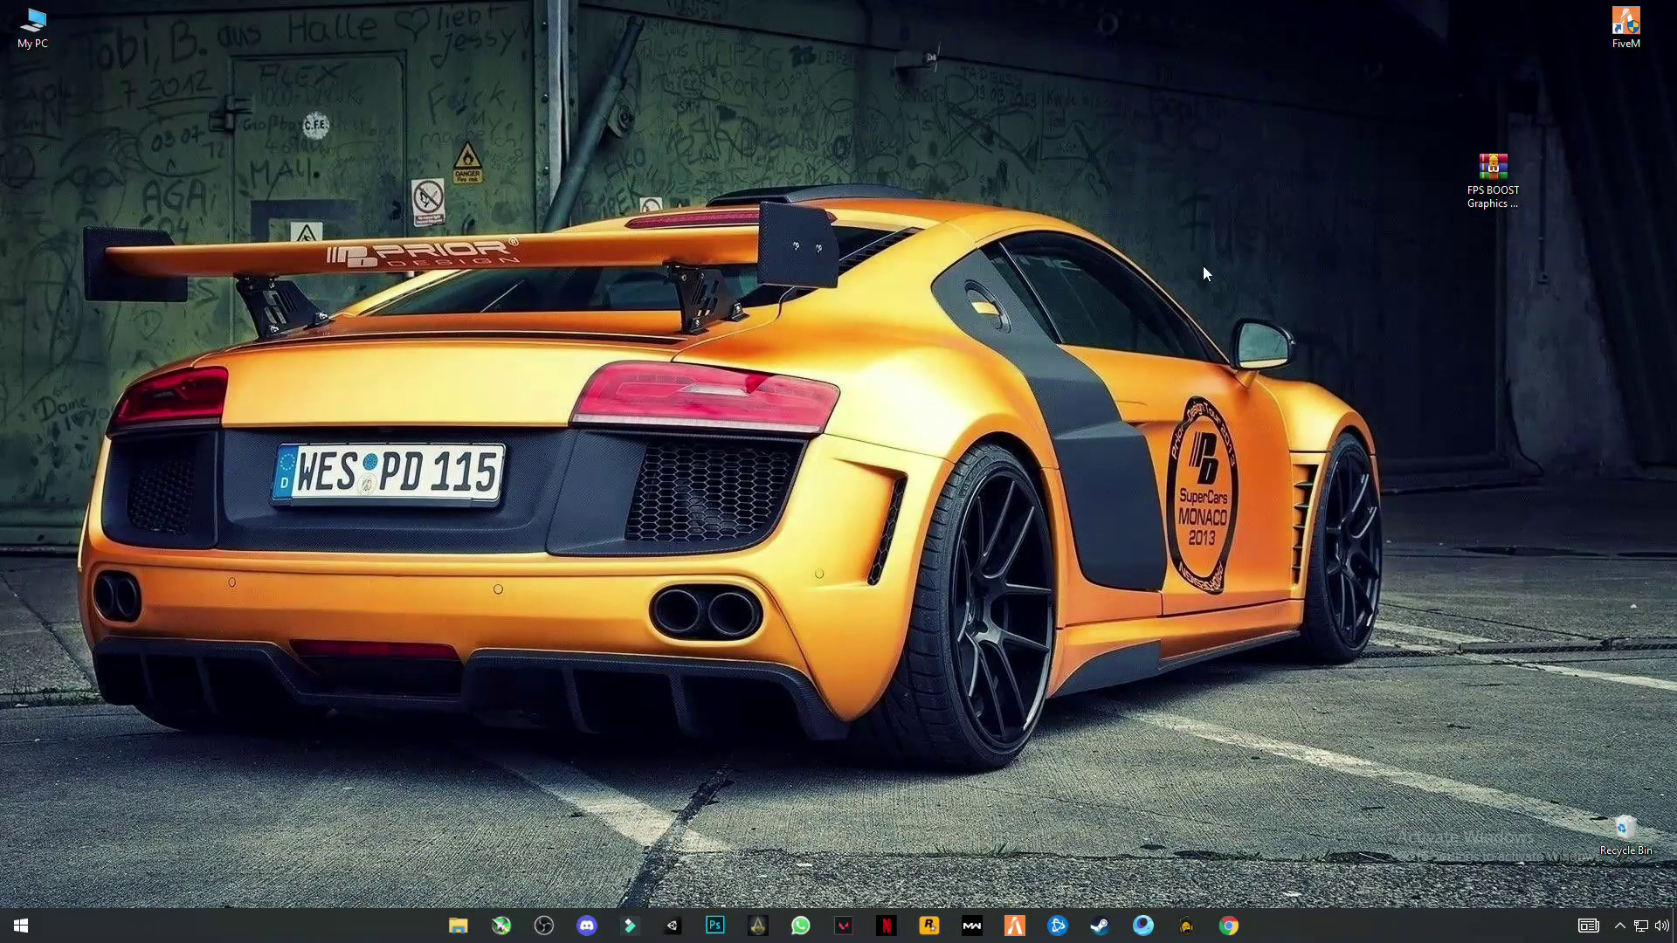
- Extract the FPS BOOST archive onto the desktop with Extract Here
{"action": "mouse_move", "coordinate": [1358, 108]}
{"action": "left_mouse_down"}
{"action": "mouse_move", "coordinate": [1568, 315]}
{"action": "mouse_move", "coordinate": [1533, 235]}
{"action": "left_mouse_up"}
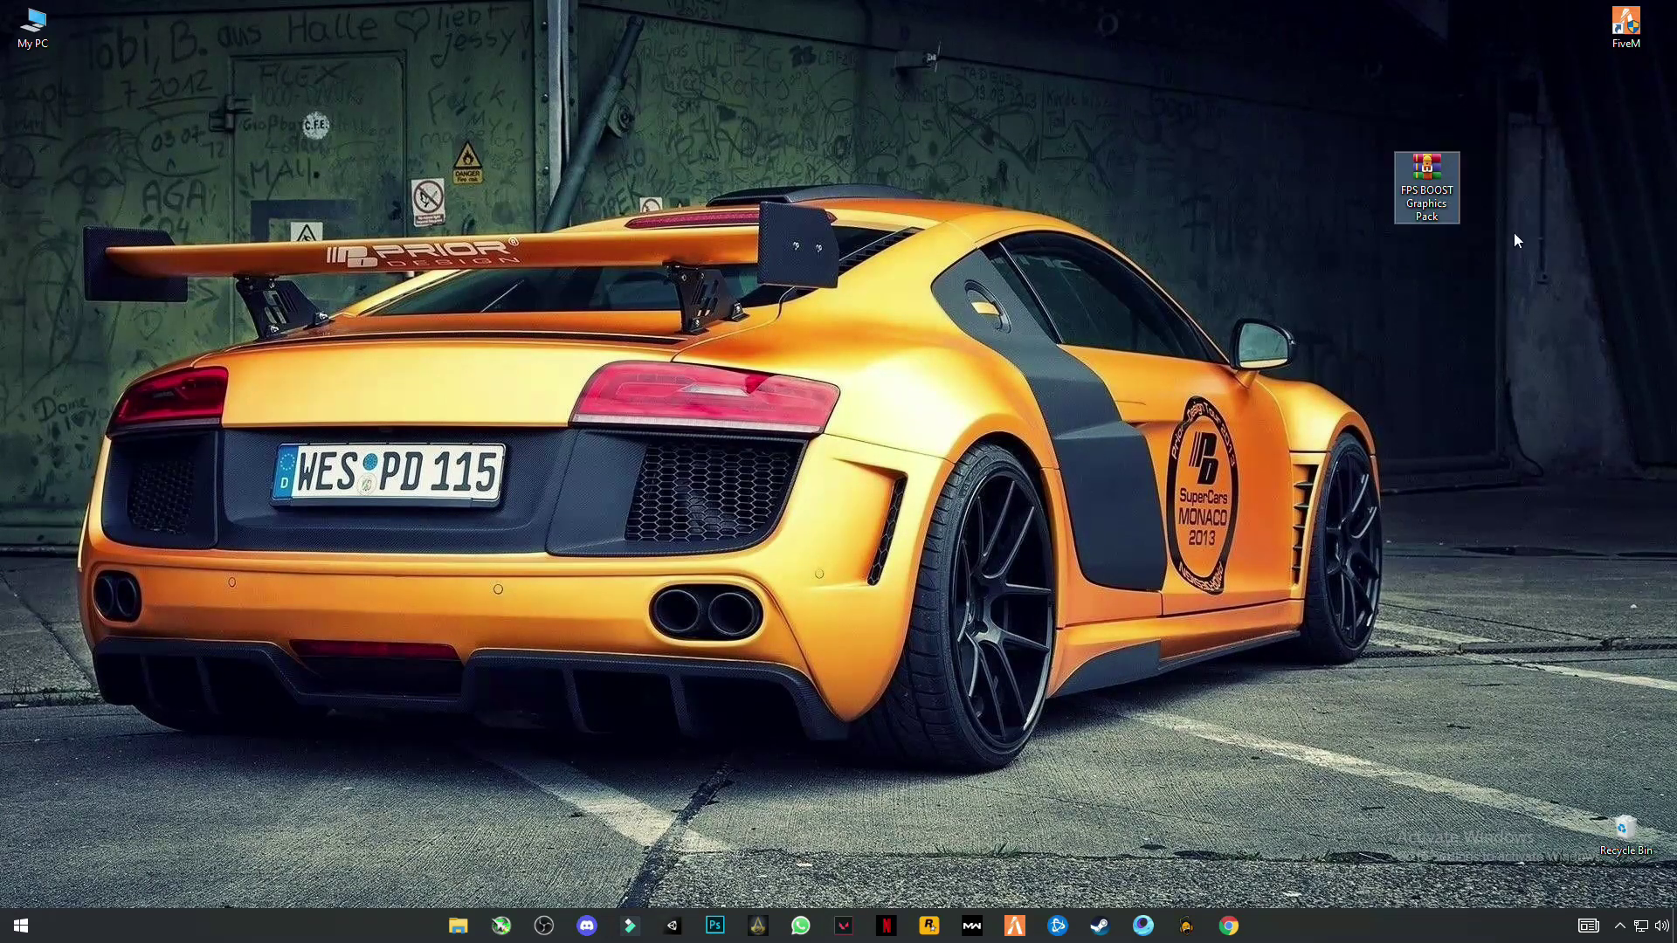
{"action": "right_click", "coordinate": [1436, 192]}
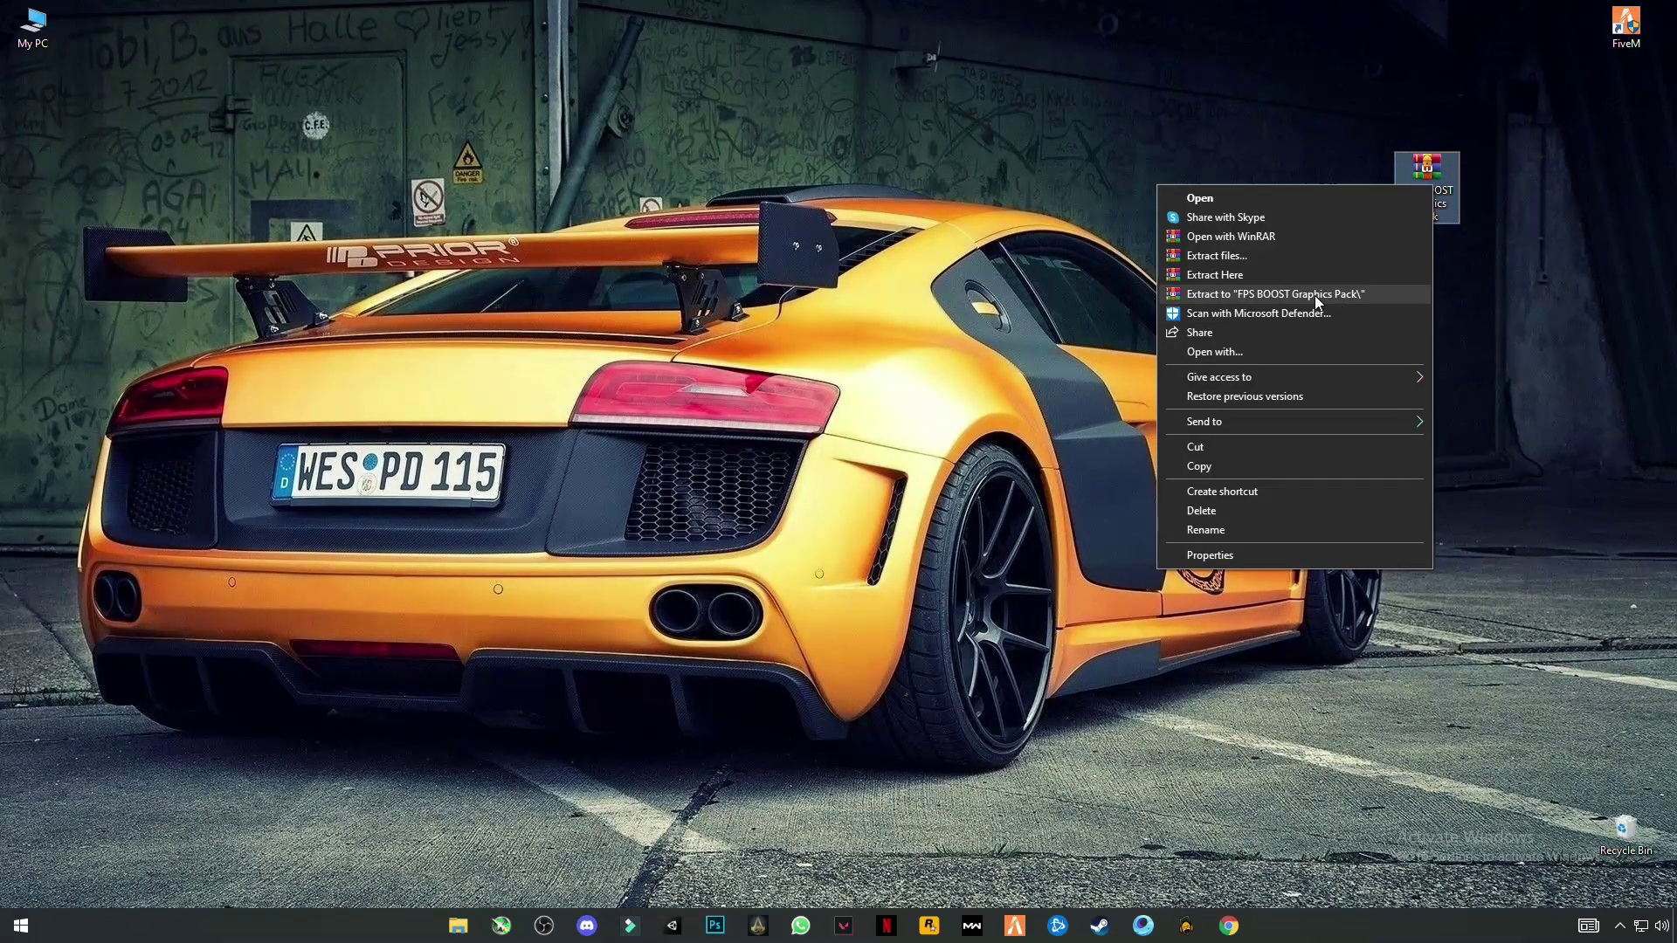
{"action": "left_click", "coordinate": [1218, 278]}
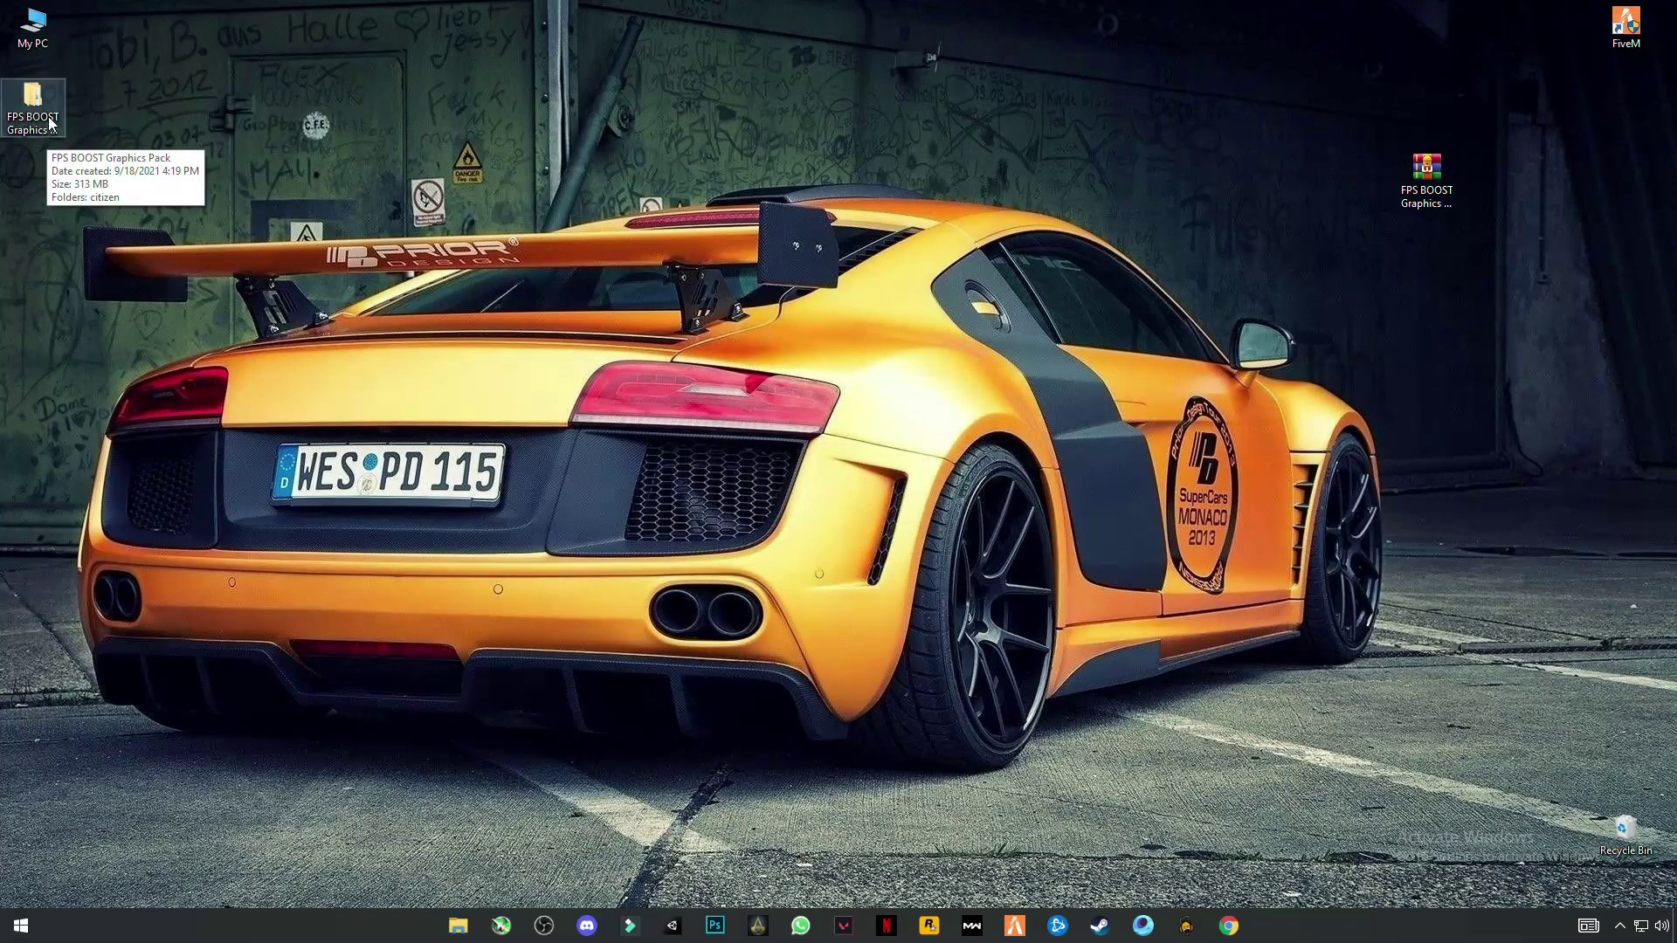
- Copy the citizen folder from the extracted FPS BOOST Graphics Pack folder, then close the window
{"action": "double_click", "coordinate": [29, 106]}
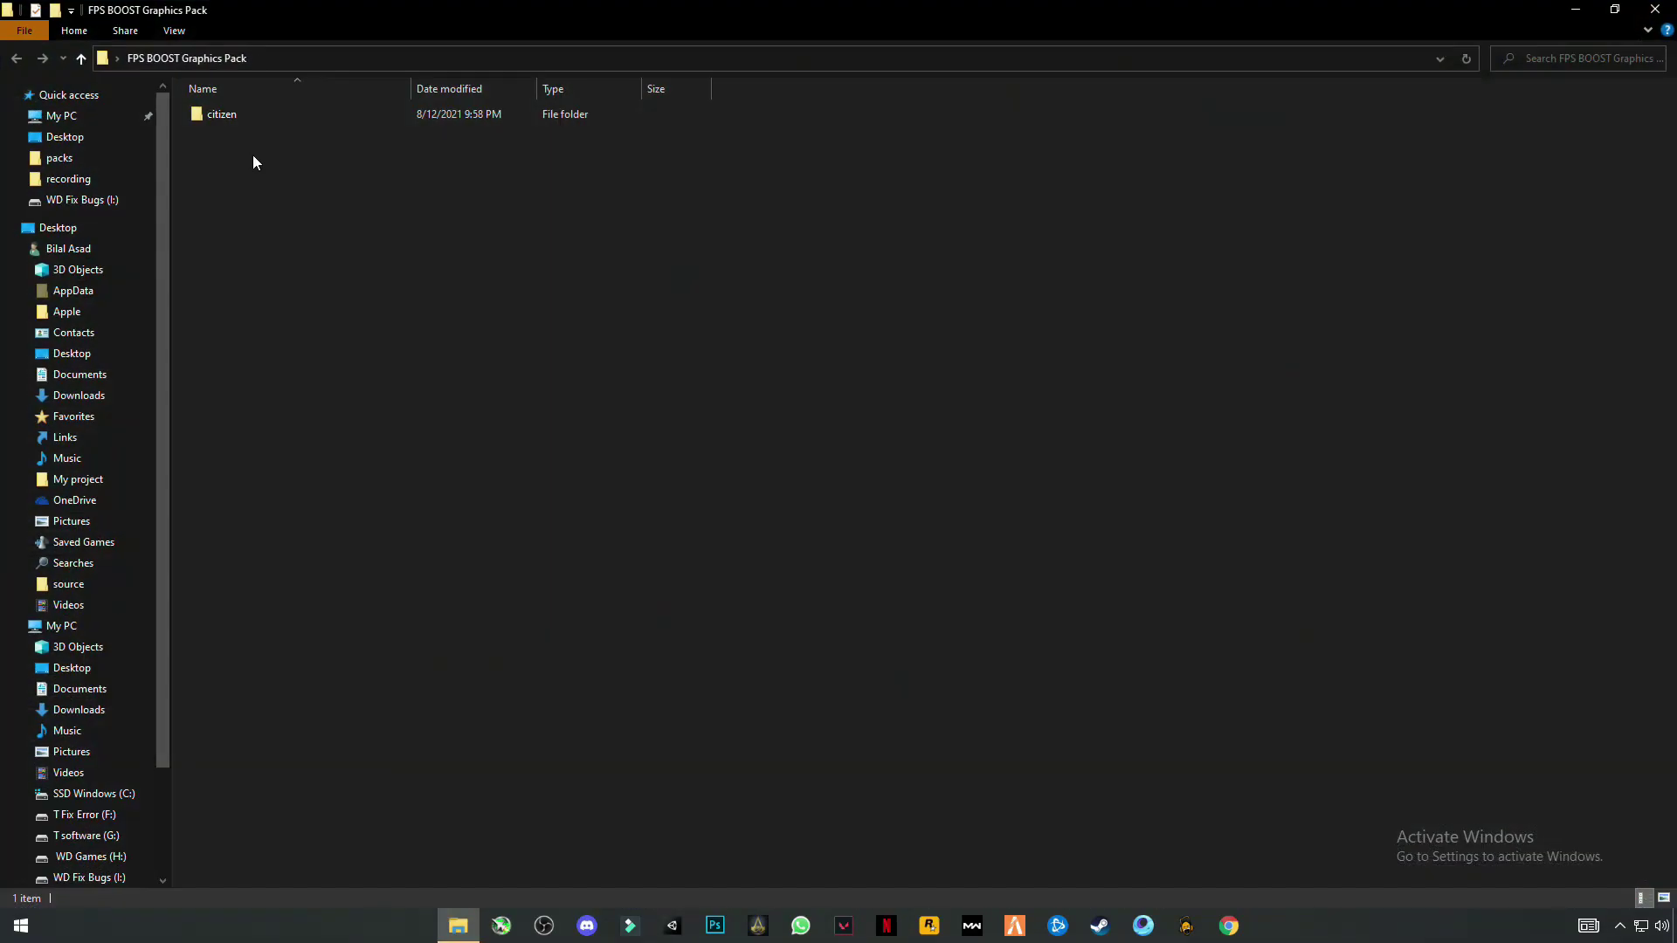
{"action": "right_click", "coordinate": [229, 115]}
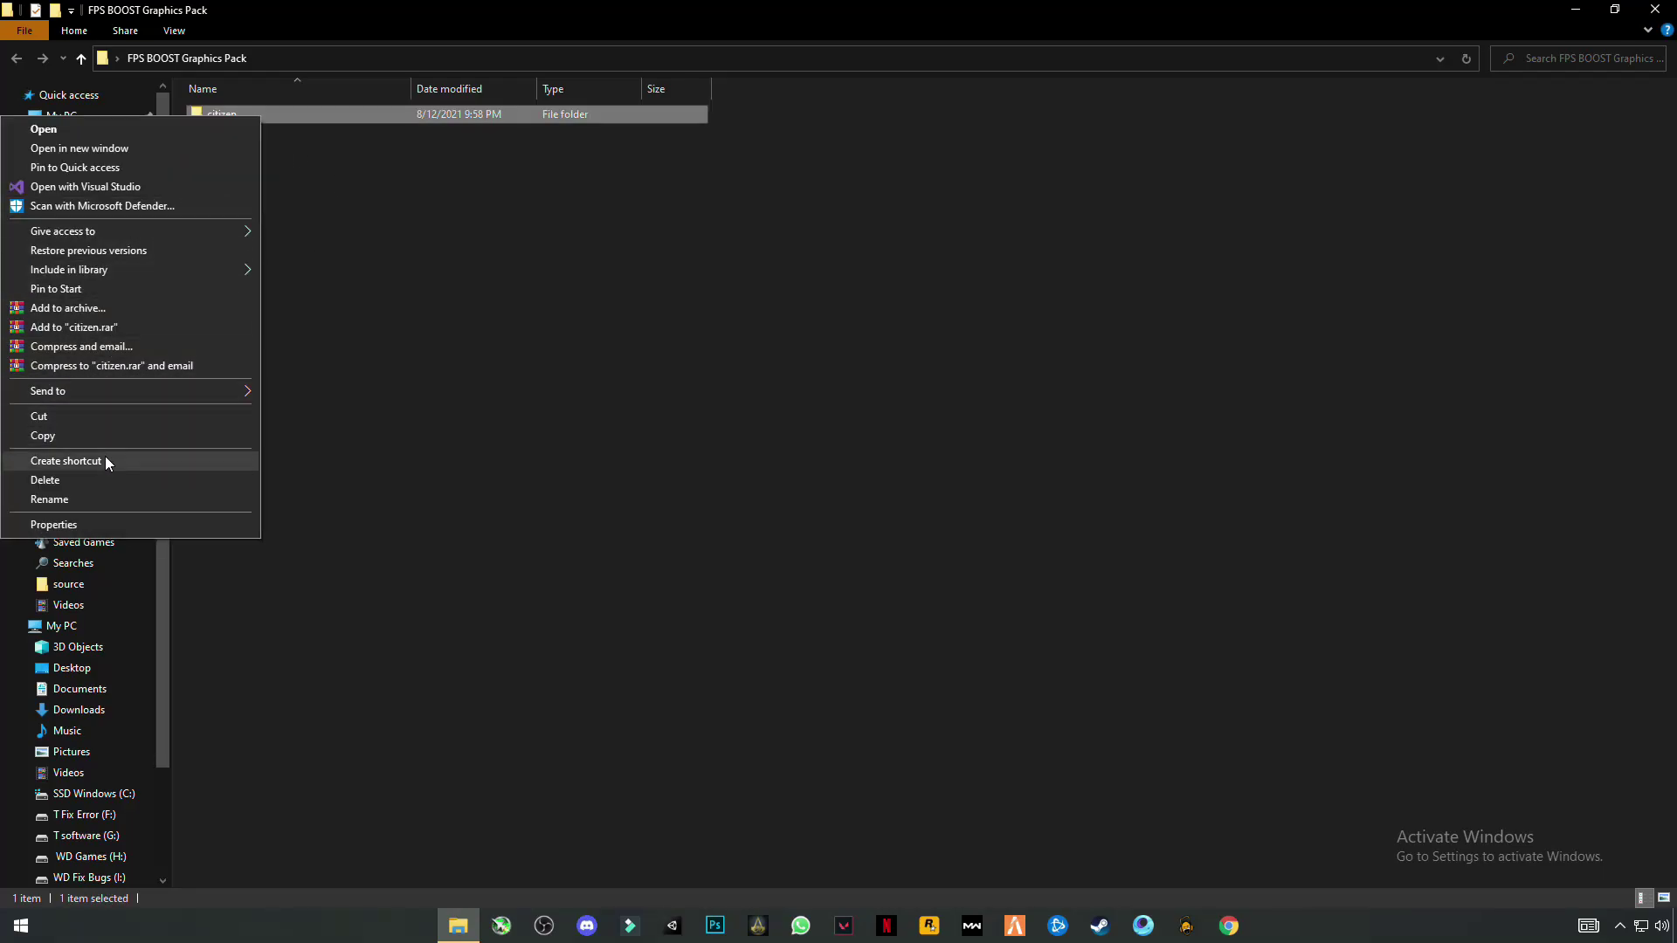
{"action": "left_click", "coordinate": [54, 437]}
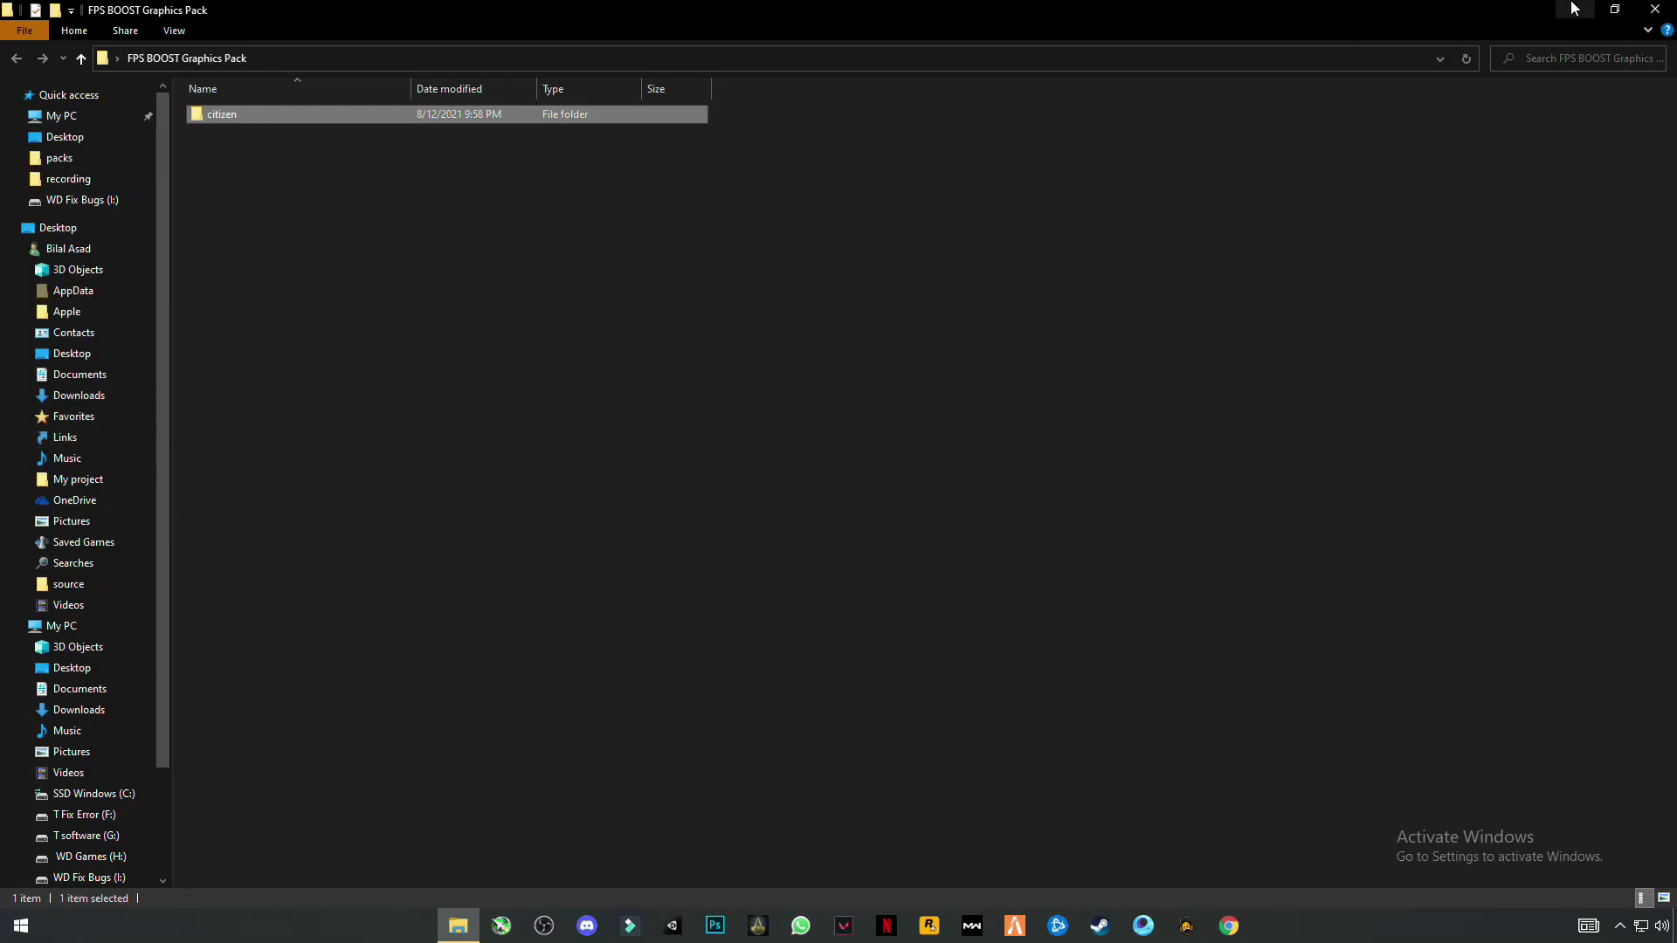
{"action": "left_click", "coordinate": [1655, 10]}
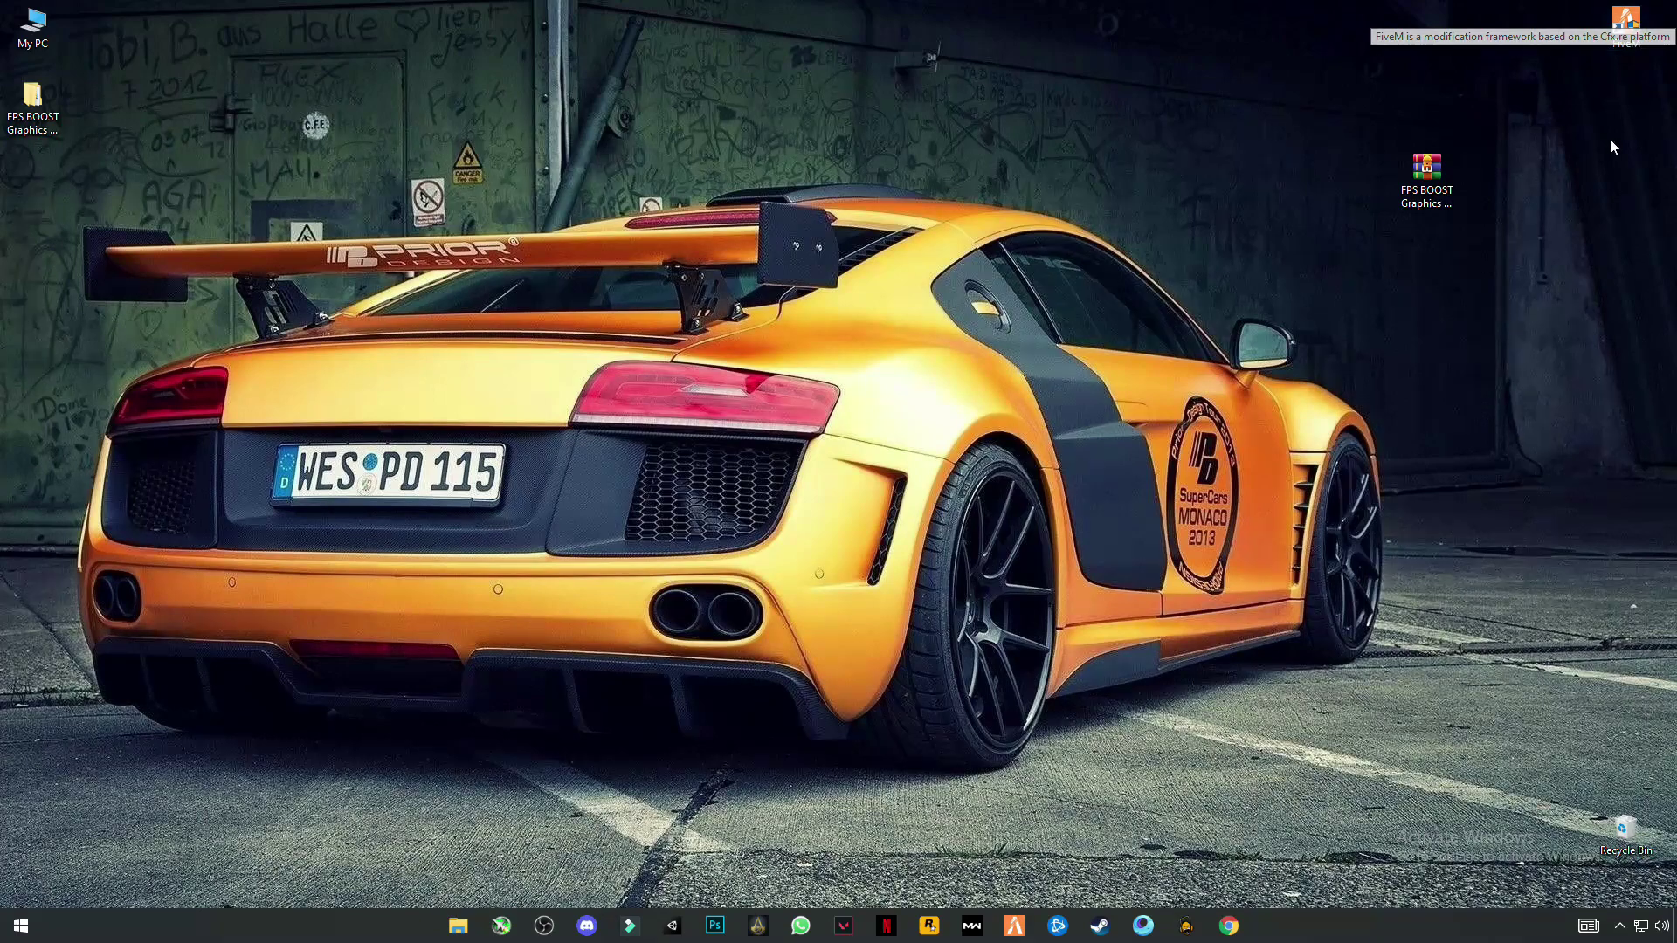
- Open the FiveM Application Data folder via the FiveM shortcut's file location
{"action": "right_click", "coordinate": [1625, 42]}
{"action": "left_click", "coordinate": [1621, 29]}
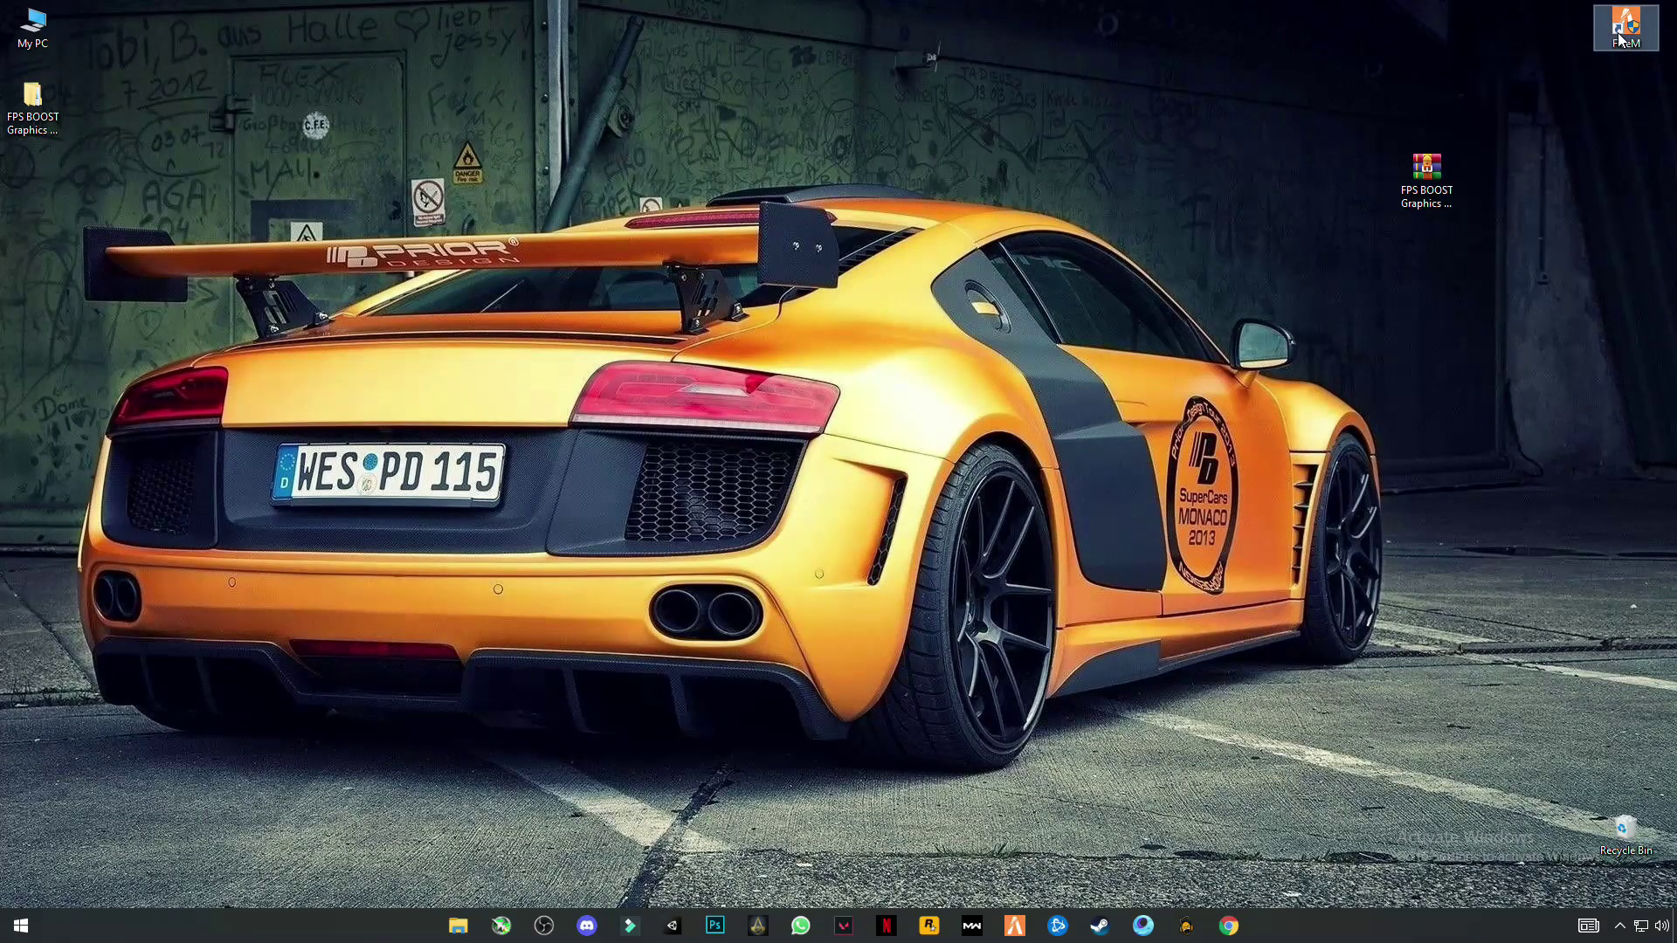
{"action": "right_click", "coordinate": [1620, 40]}
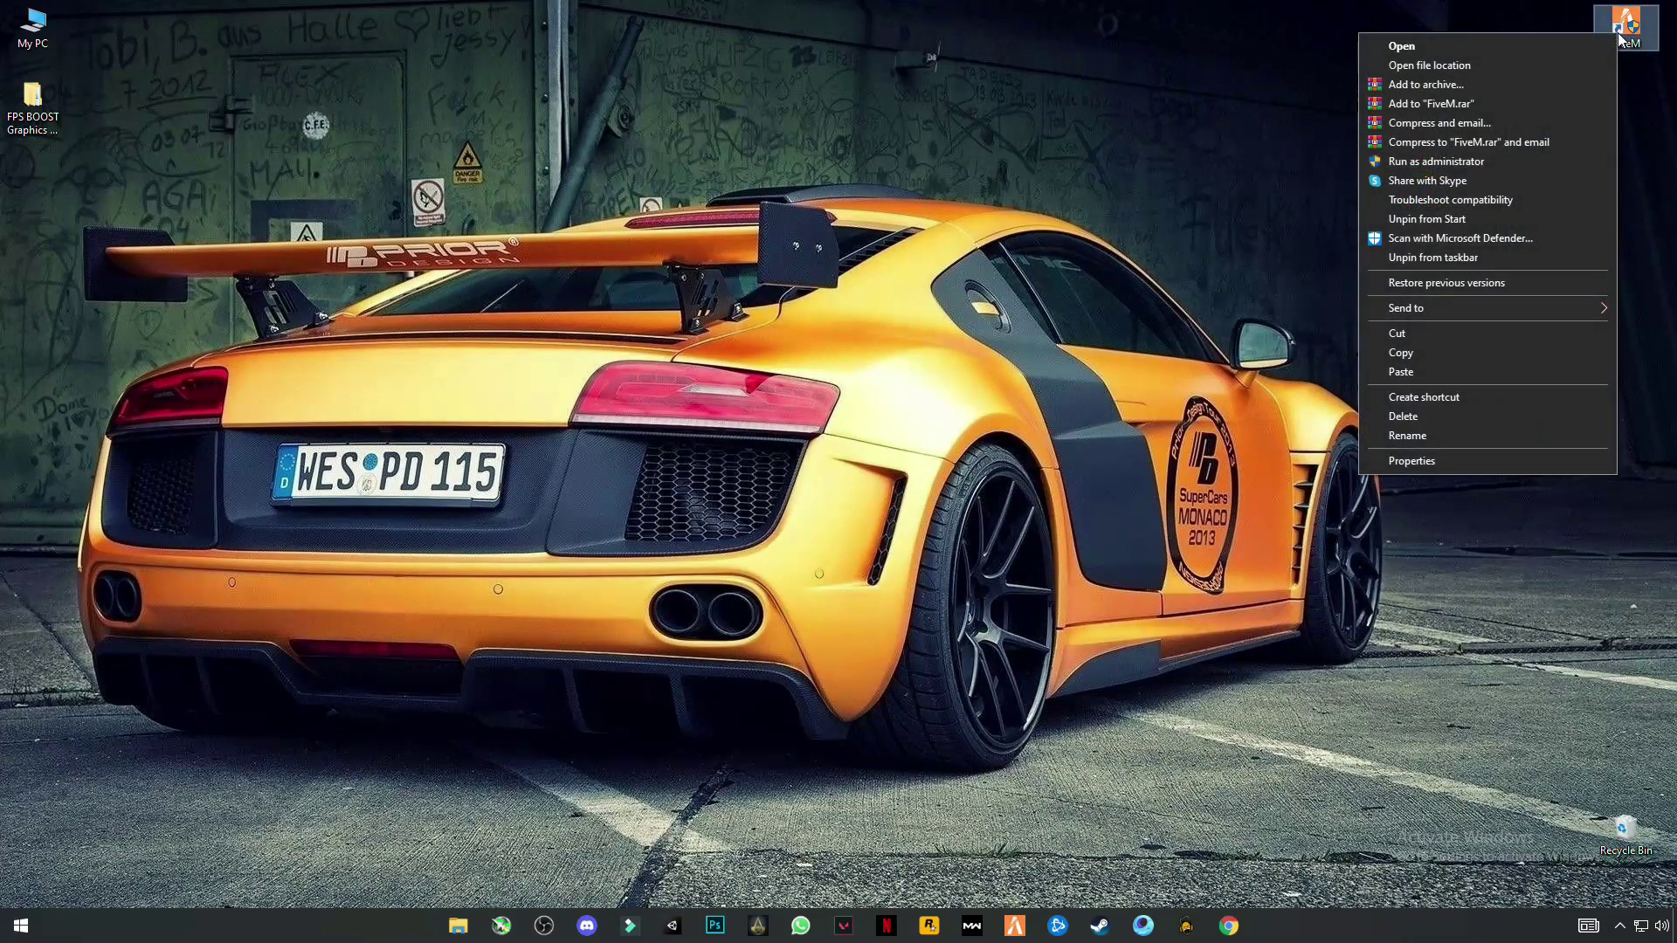
{"action": "left_click", "coordinate": [1441, 68]}
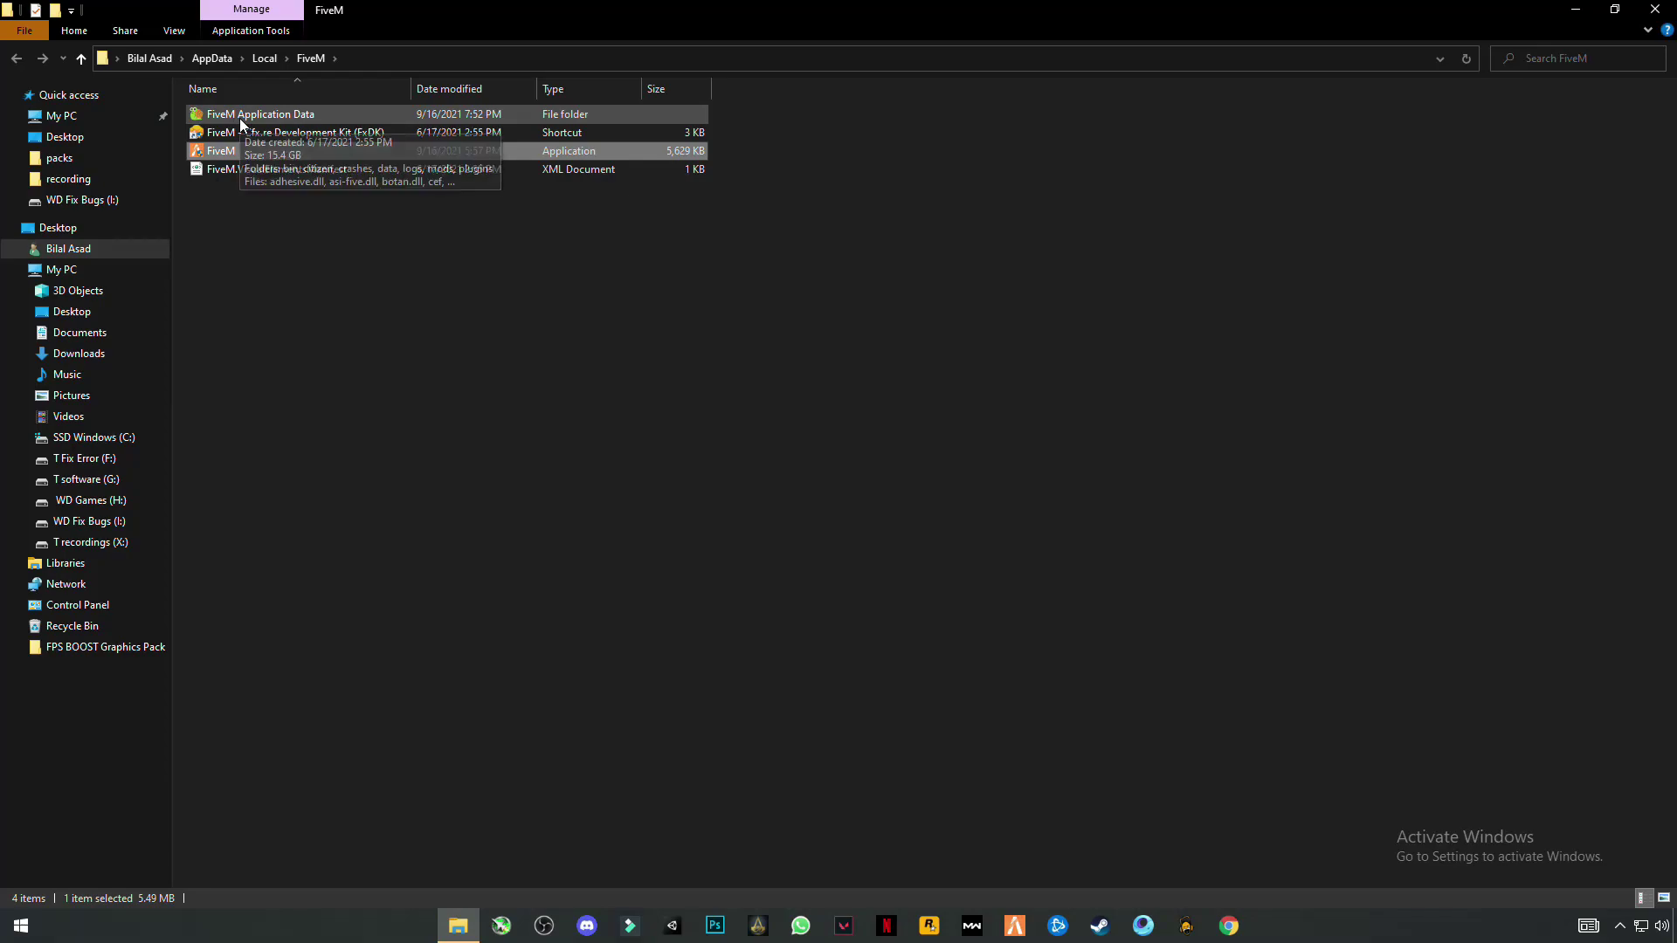
{"action": "left_click", "coordinate": [275, 118]}
{"action": "double_click", "coordinate": [292, 115]}
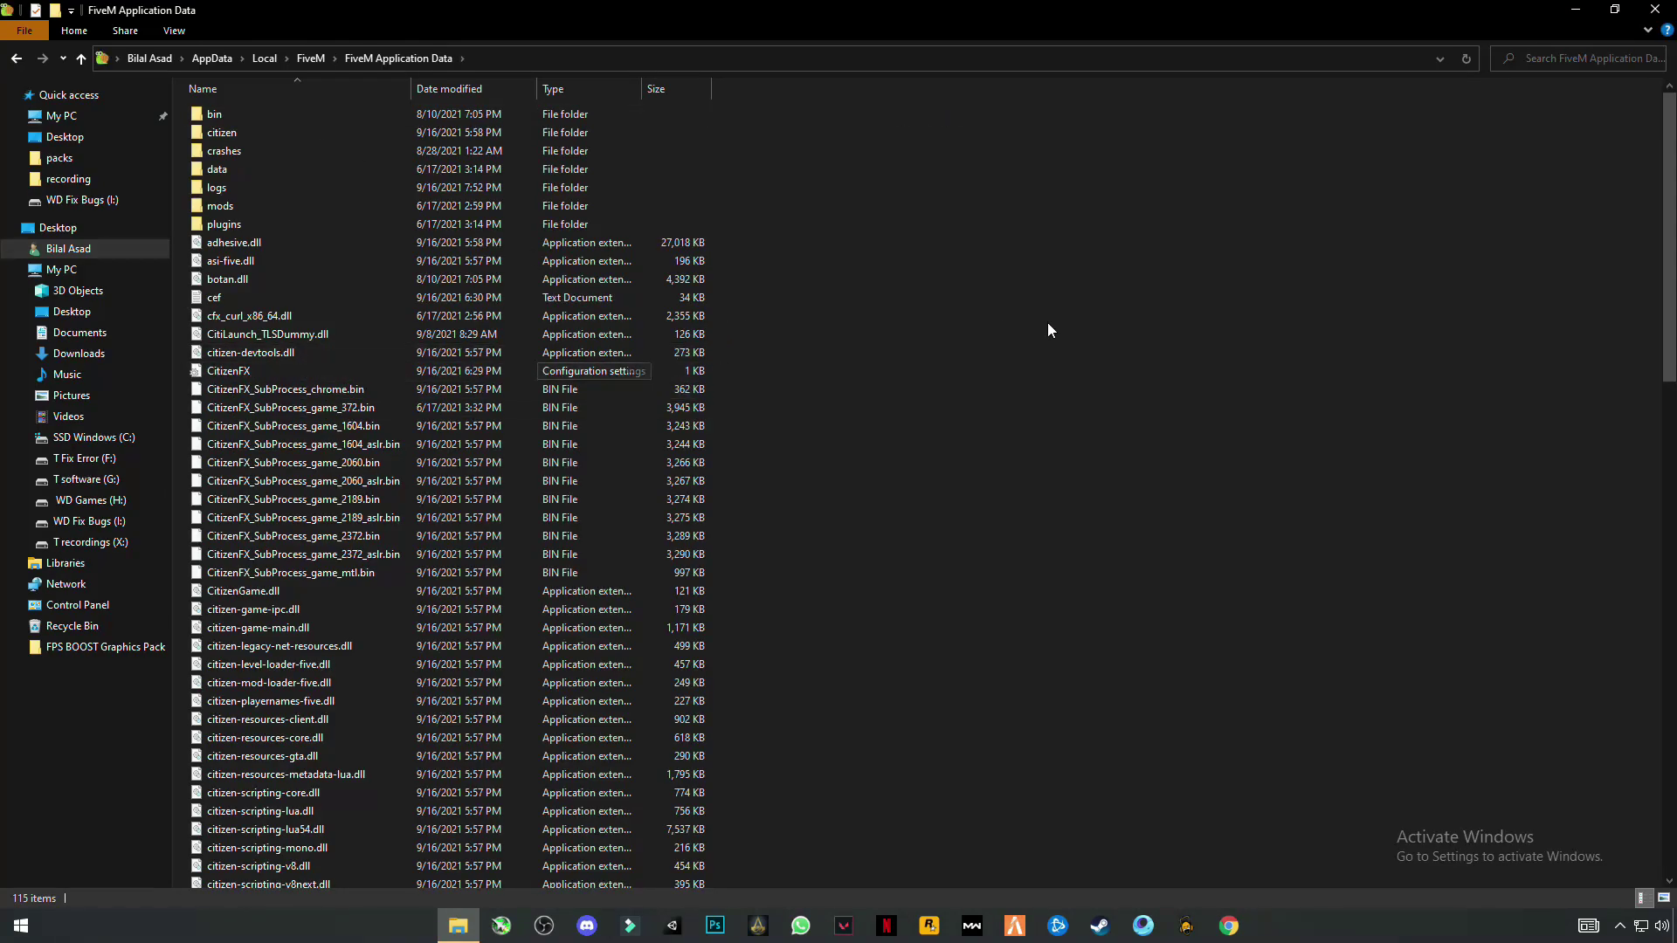
- Paste the citizen folder here, replacing the files in the destination
{"action": "right_click", "coordinate": [1193, 262]}
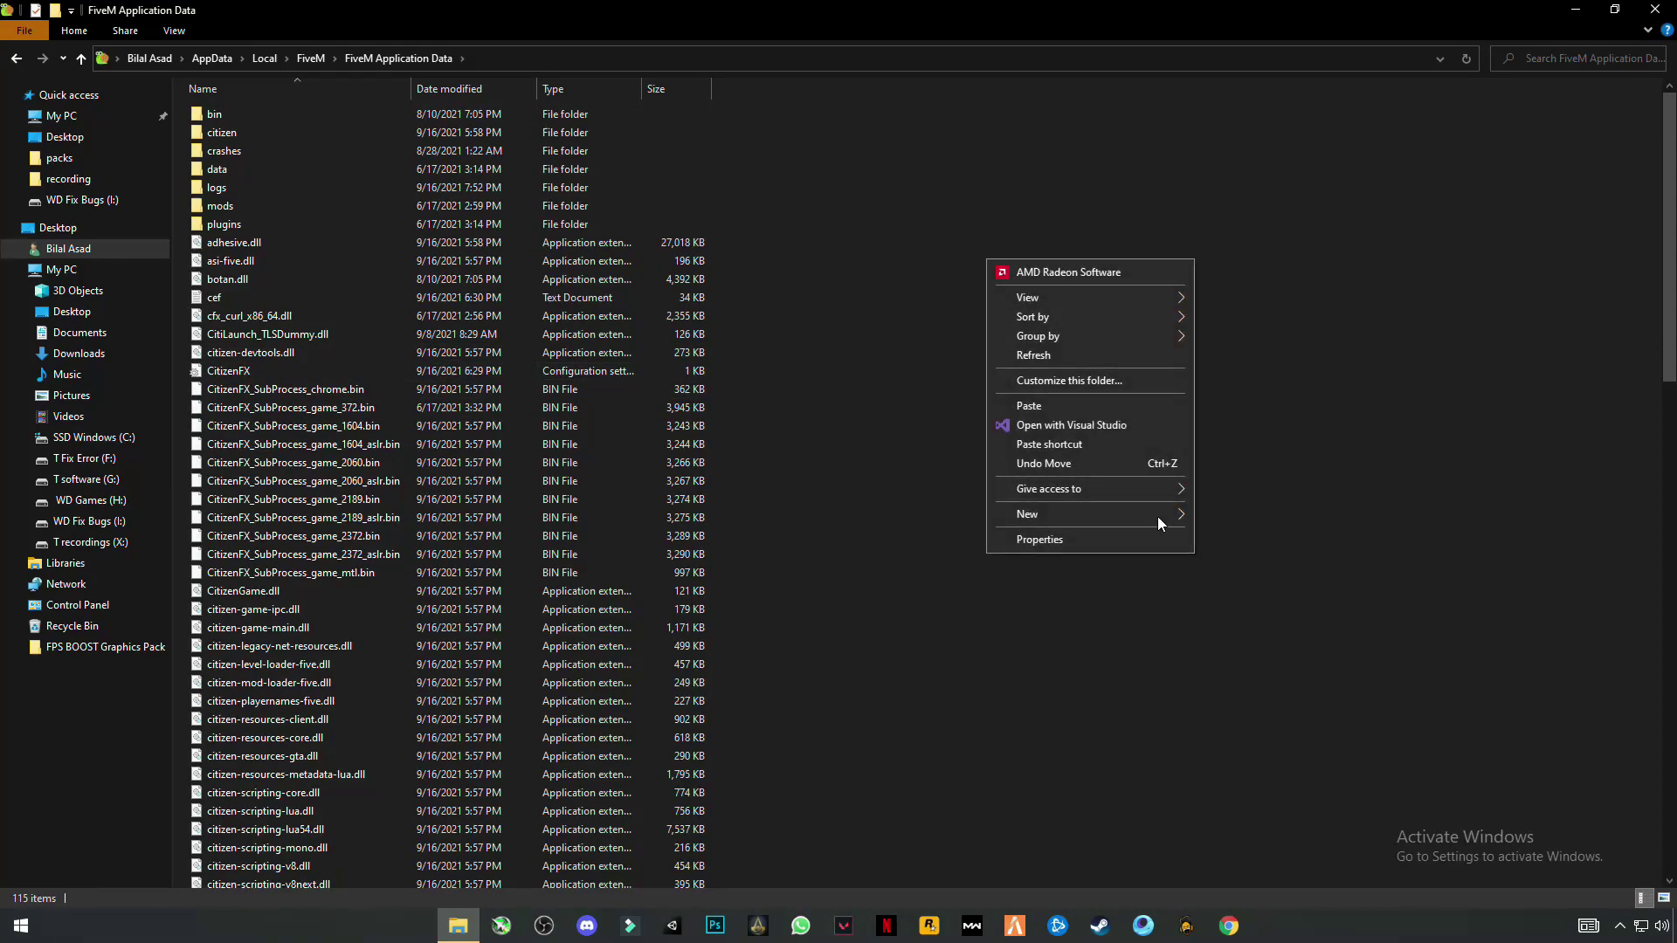
{"action": "left_click", "coordinate": [1055, 410]}
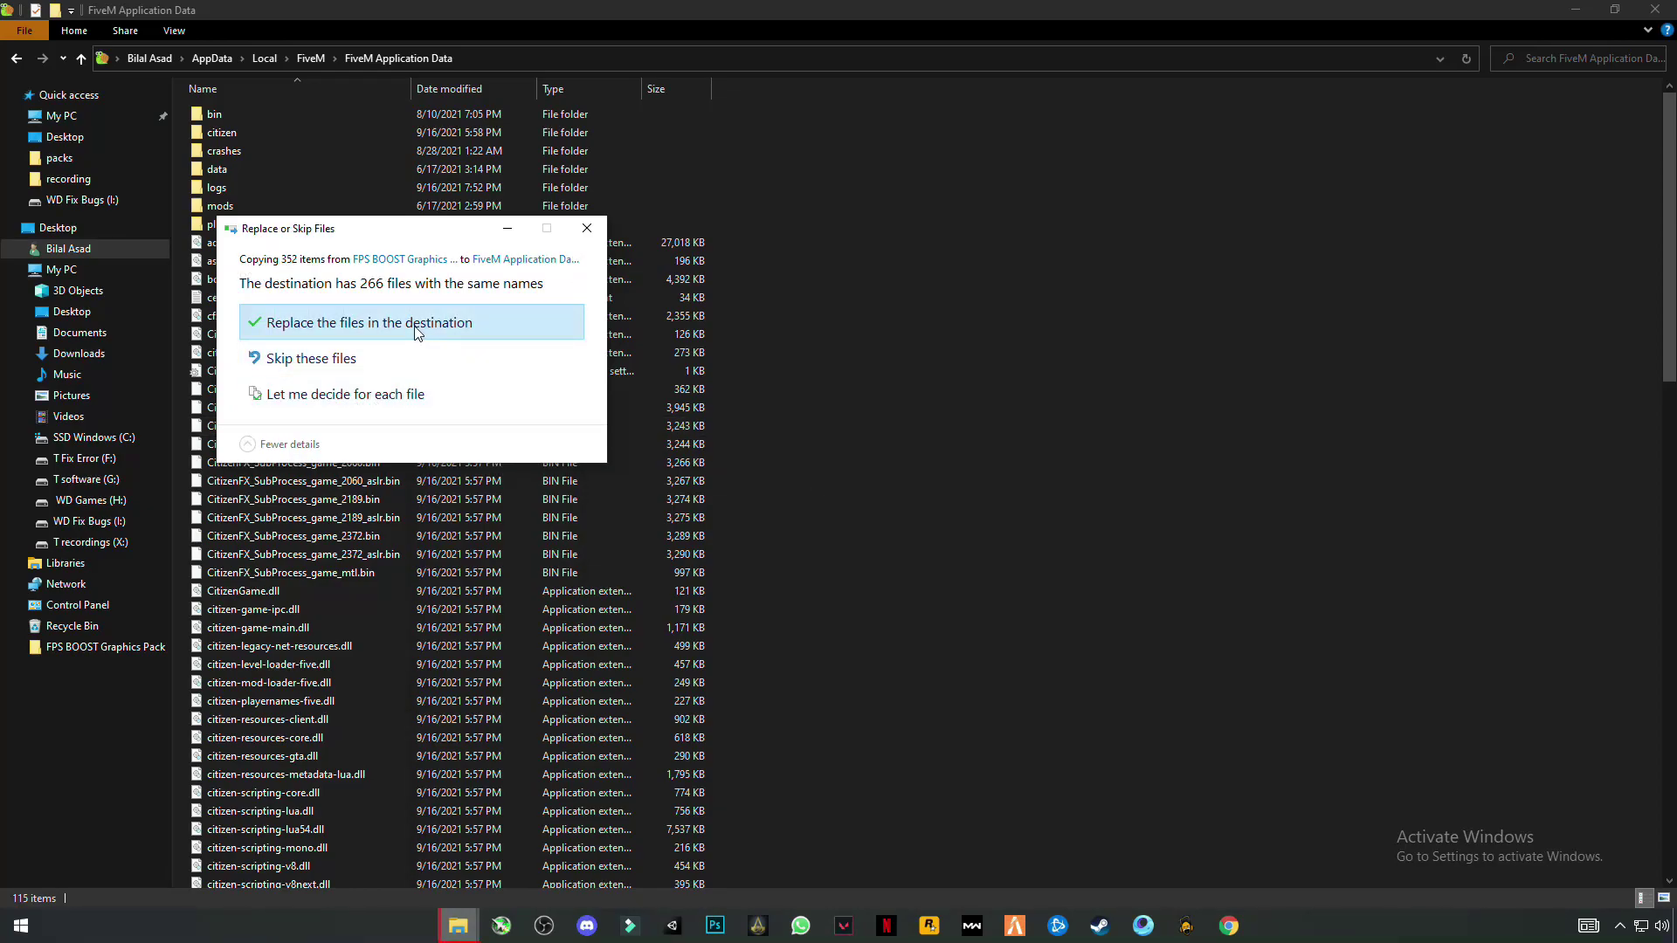
{"action": "left_click", "coordinate": [388, 323]}
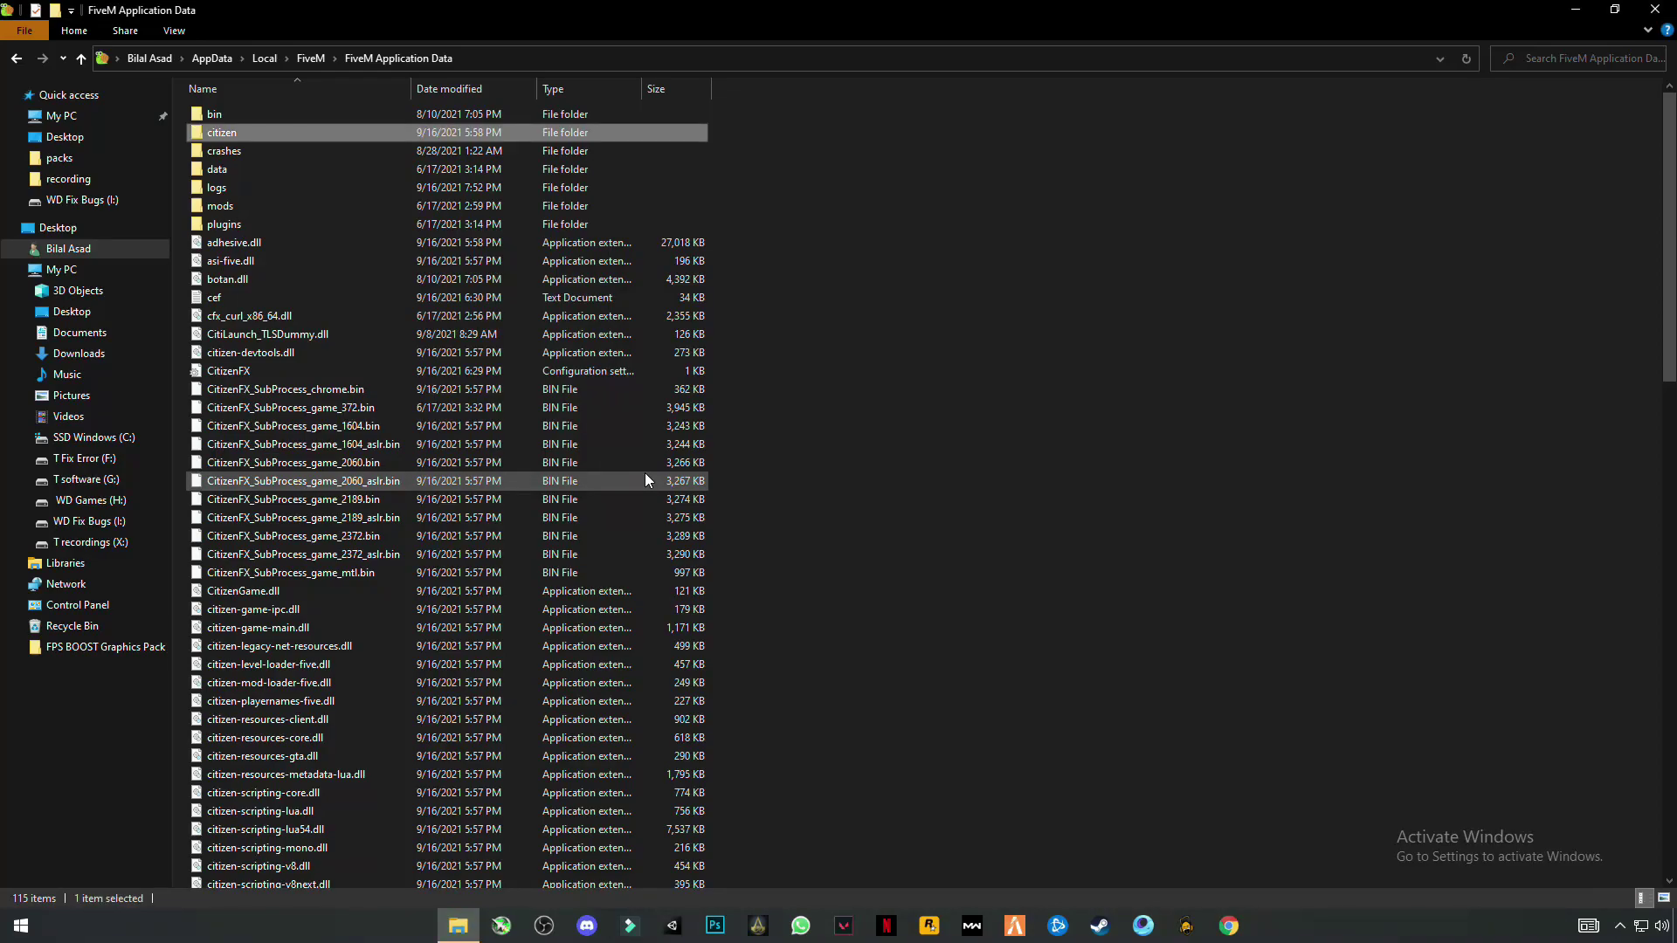
- Close the FiveM Application Data window and restart the PC from the Start menu
{"action": "left_click", "coordinate": [1655, 10]}
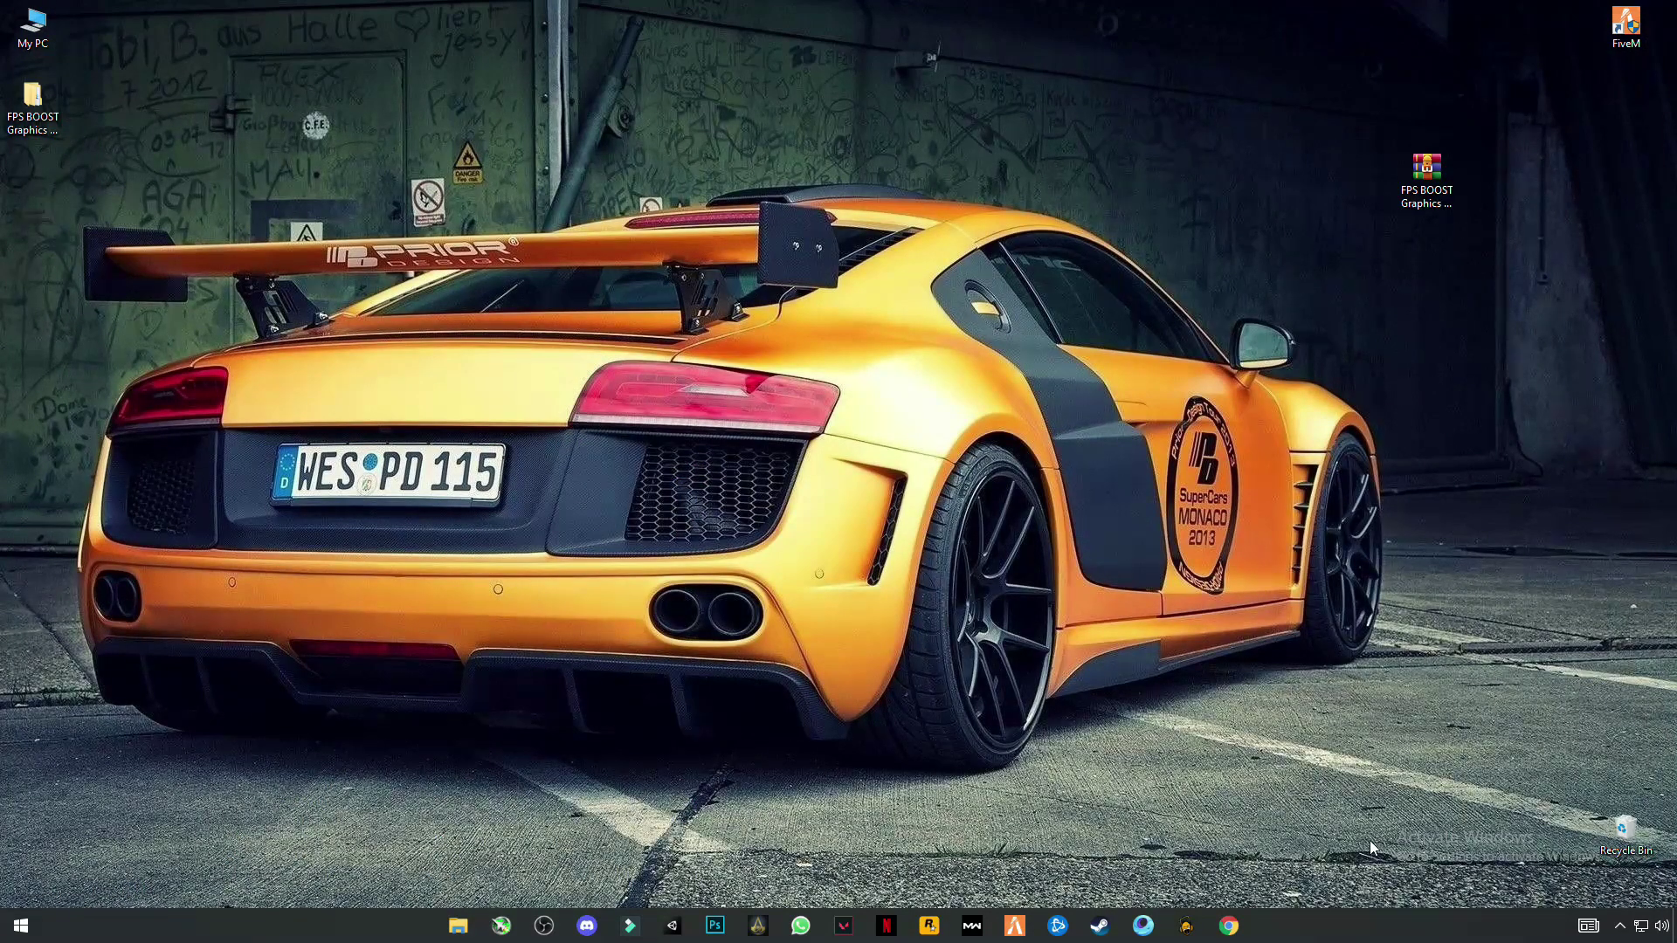
{"action": "left_click", "coordinate": [21, 927]}
{"action": "left_click", "coordinate": [22, 886]}
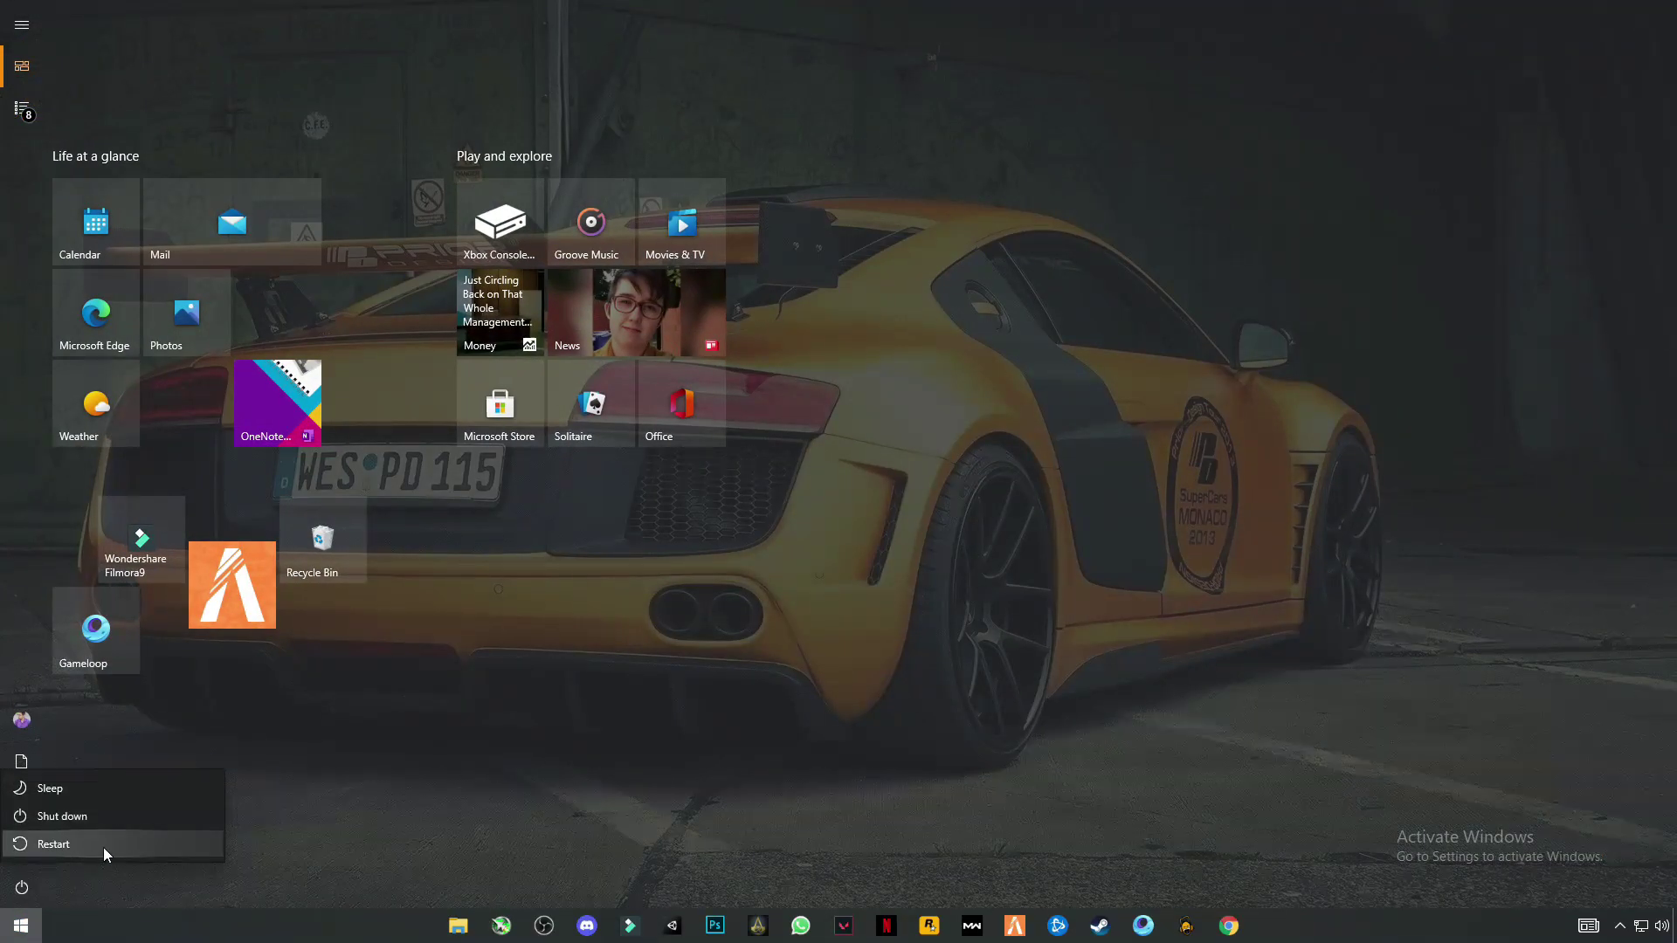
{"action": "left_click", "coordinate": [913, 597]}
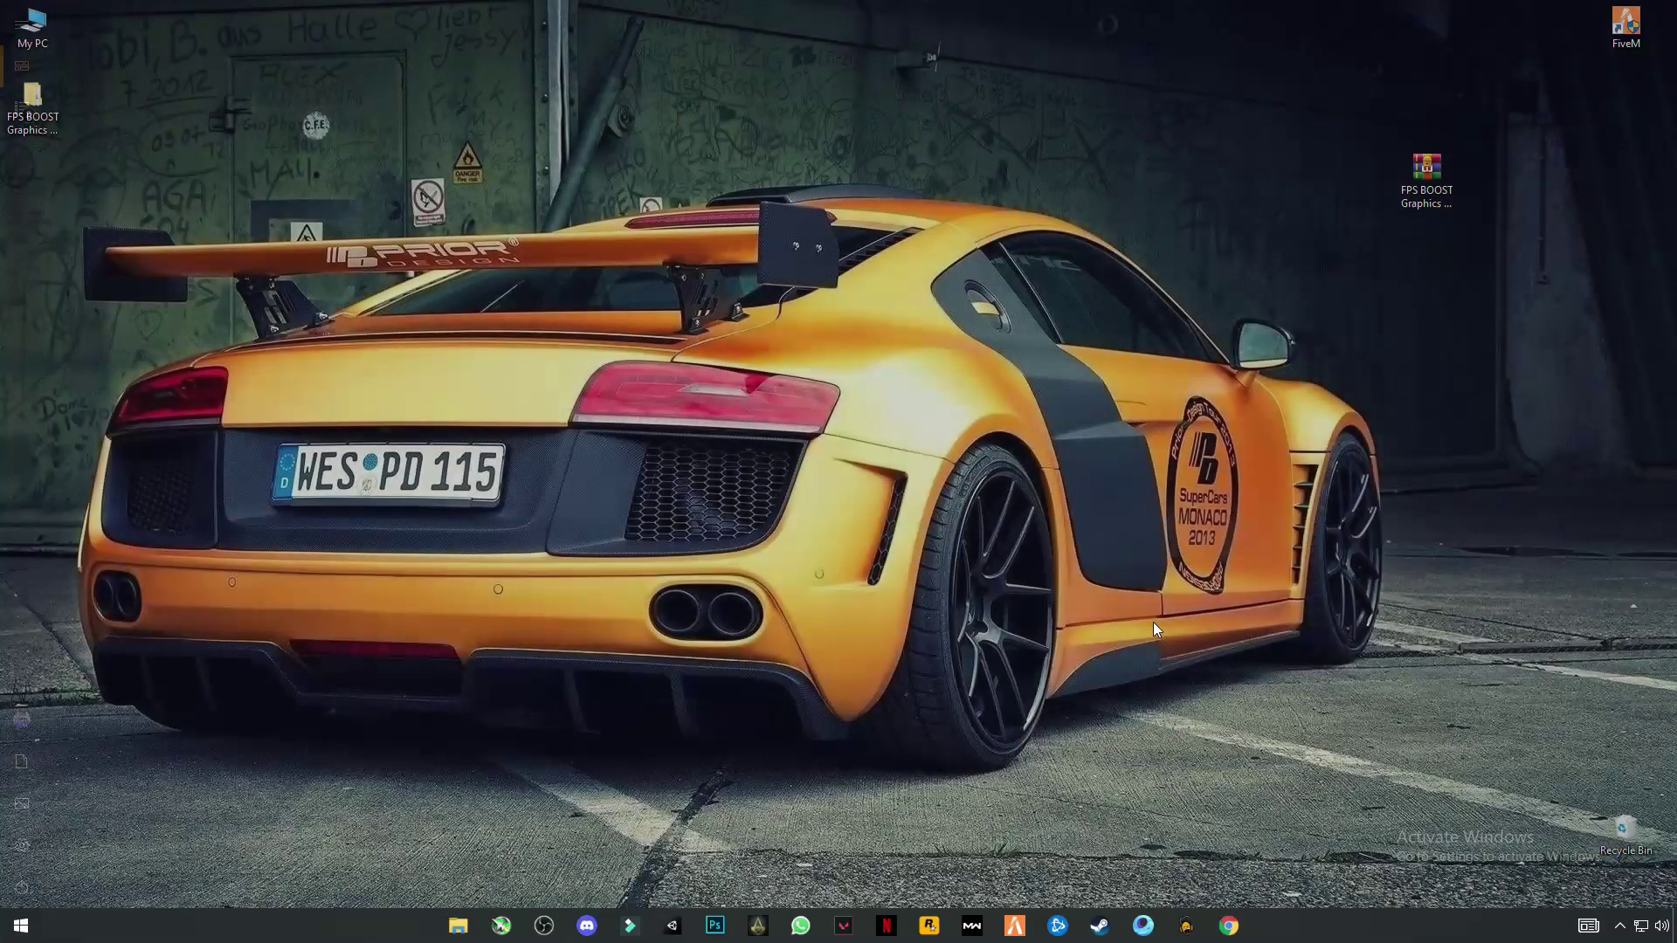